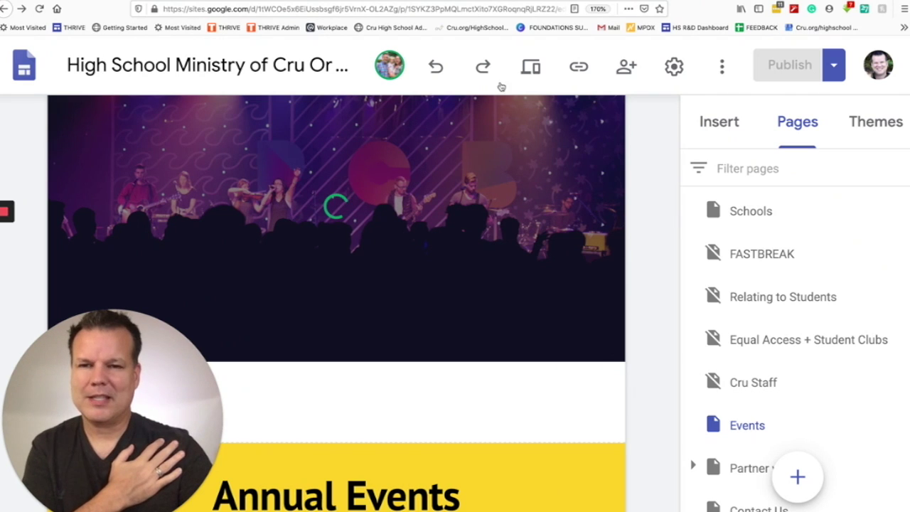
Step: Examine the home page preview, including its full-screen header image and the introductory section below it
mouse_move(524, 257)
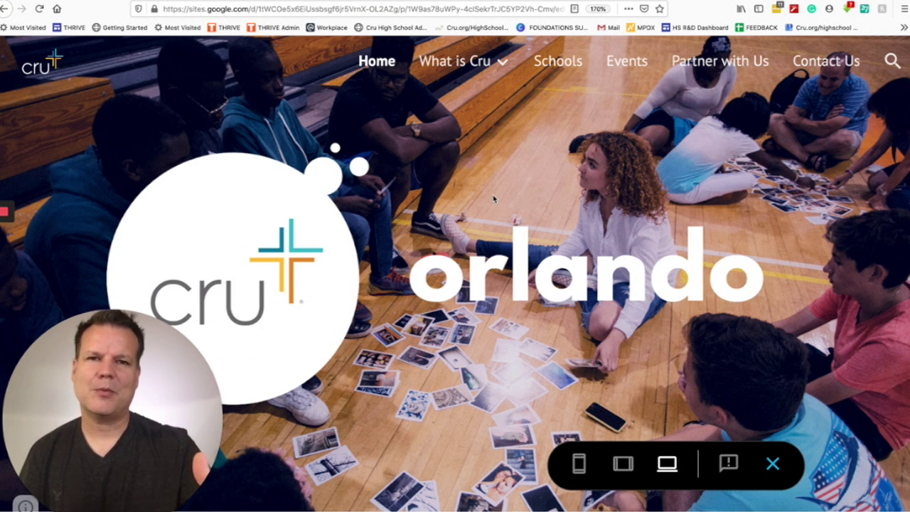
scroll(494, 199, down, 5)
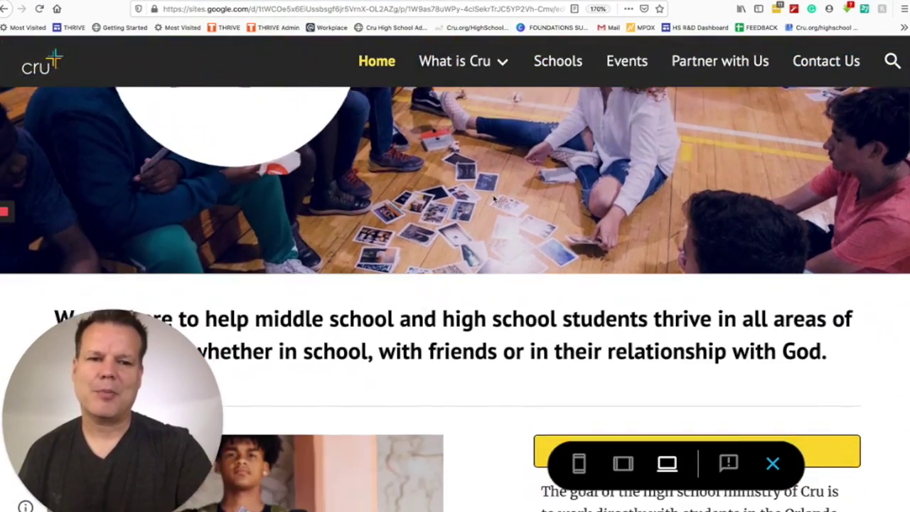
scroll(715, 285, down, 2)
scroll(714, 281, down, 1)
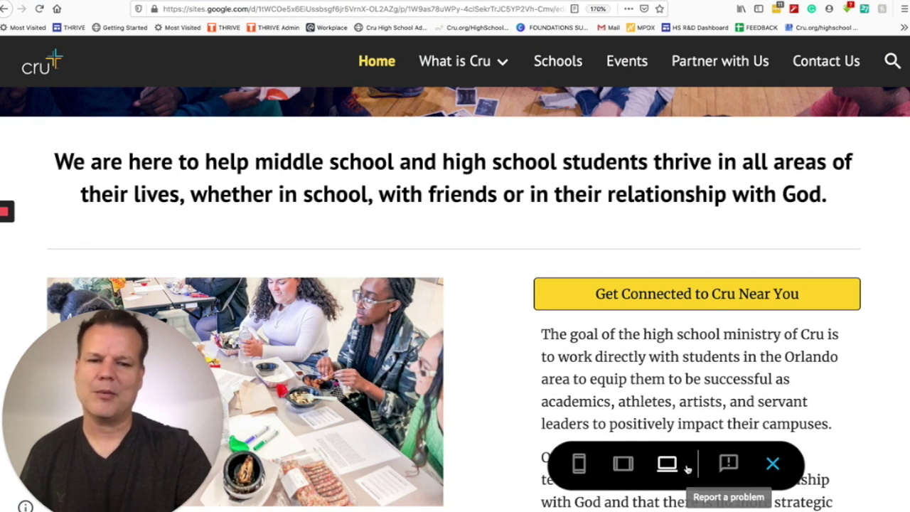
scroll(778, 355, up, 6)
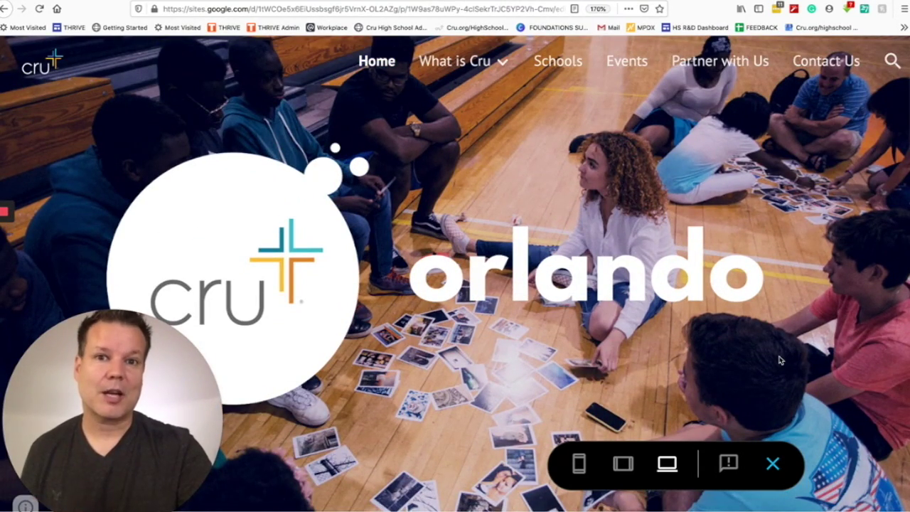
scroll(779, 360, down, 5)
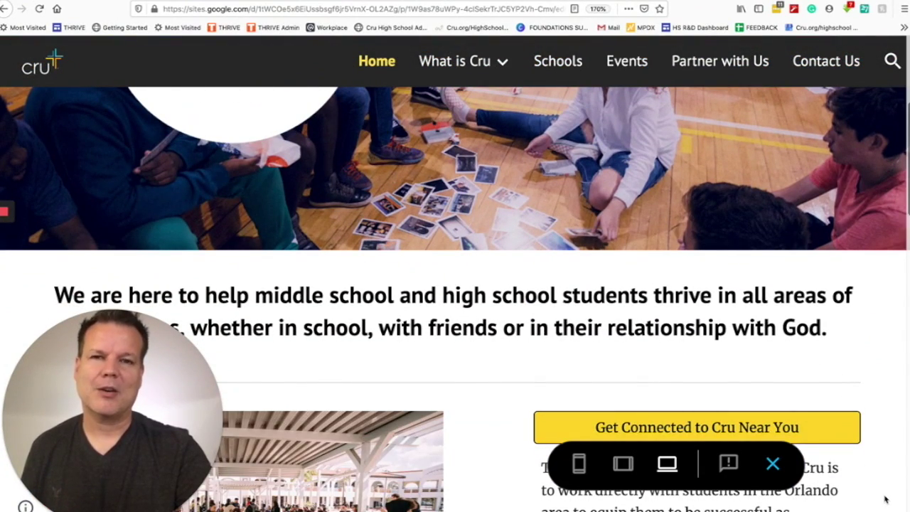
scroll(754, 356, up, 5)
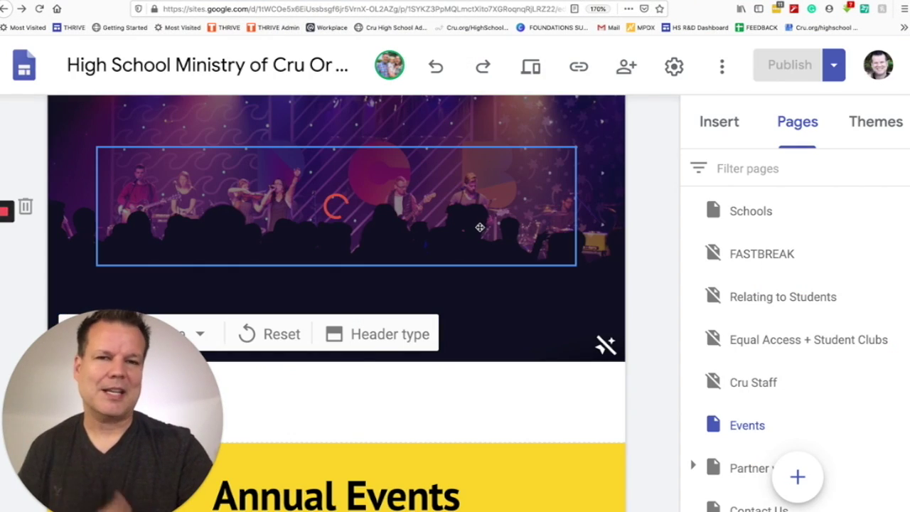
Step: Examine the Events page header image and the Annual Events section heading below it in the editor
scroll(480, 227, up, 2)
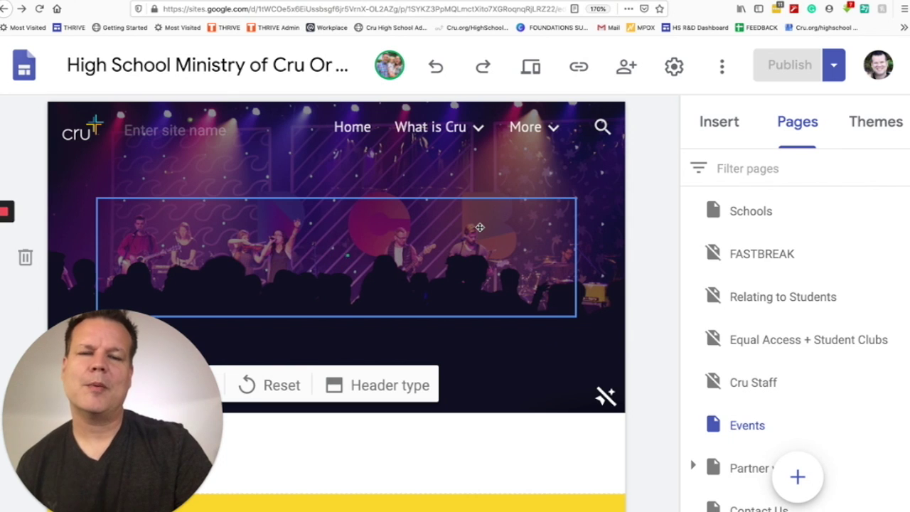
scroll(480, 227, down, 1)
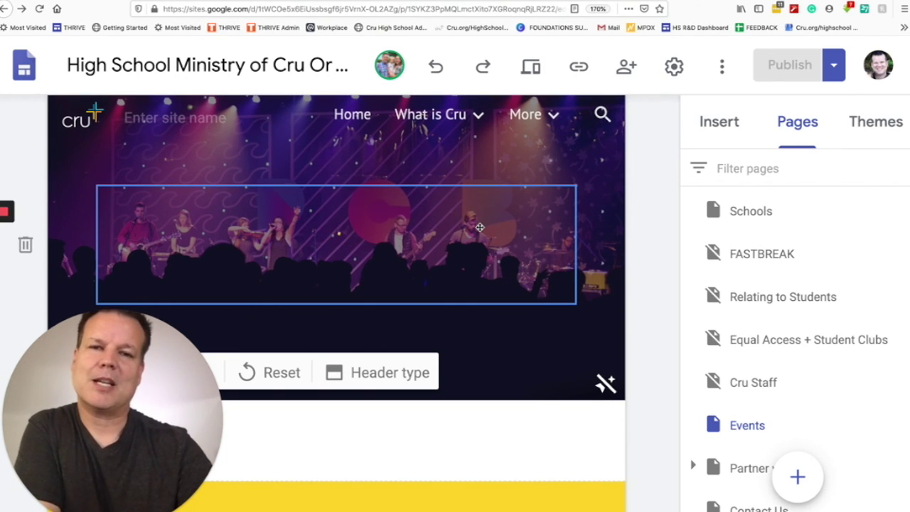
scroll(480, 227, down, 2)
scroll(480, 227, up, 3)
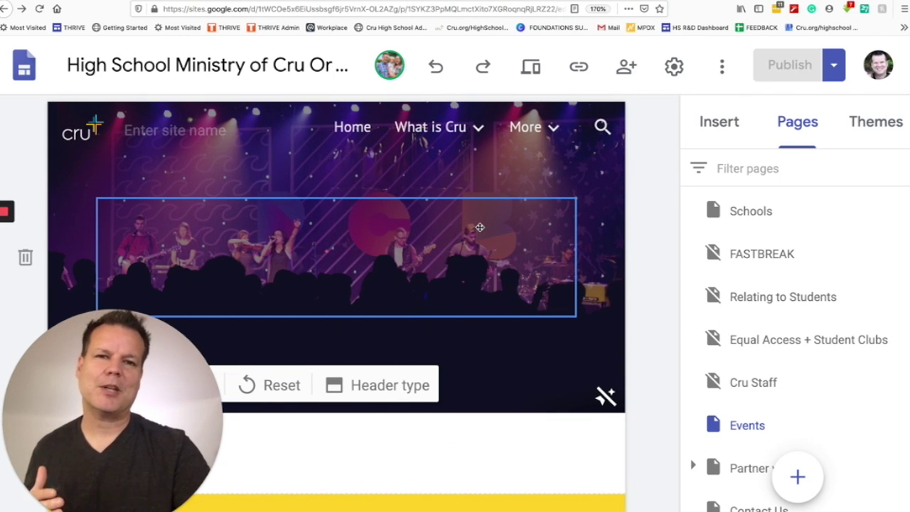
scroll(480, 227, down, 7)
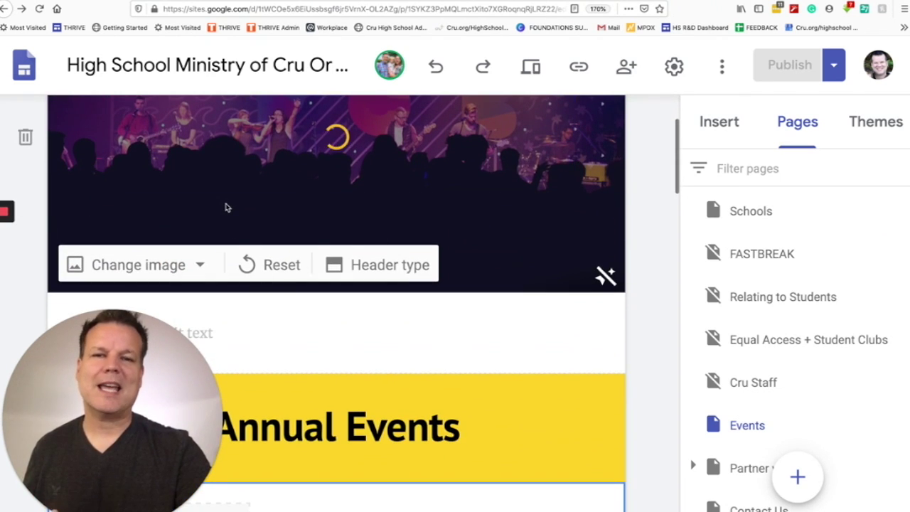
scroll(225, 204, up, 5)
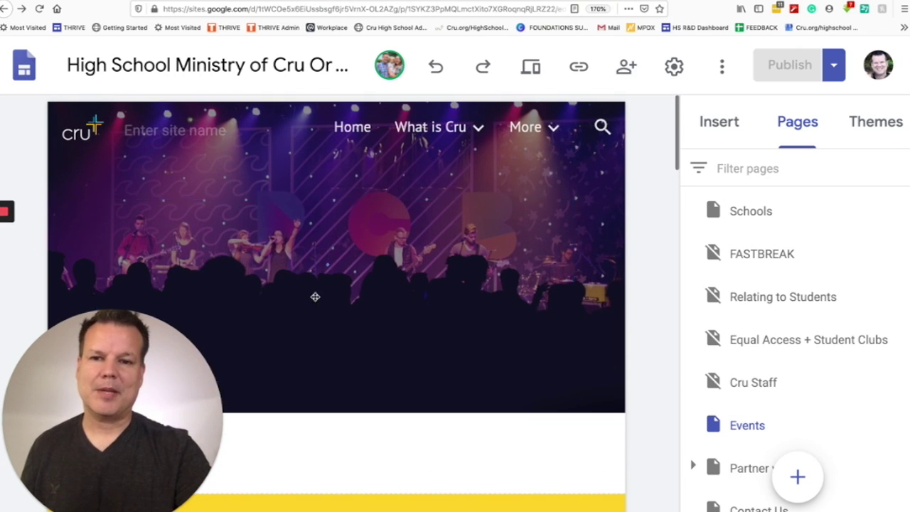
Step: Set the snowman picture from Drive folder CRU > My City Website Picures as the Events header image and remove its readability adjustment
scroll(202, 261, down, 5)
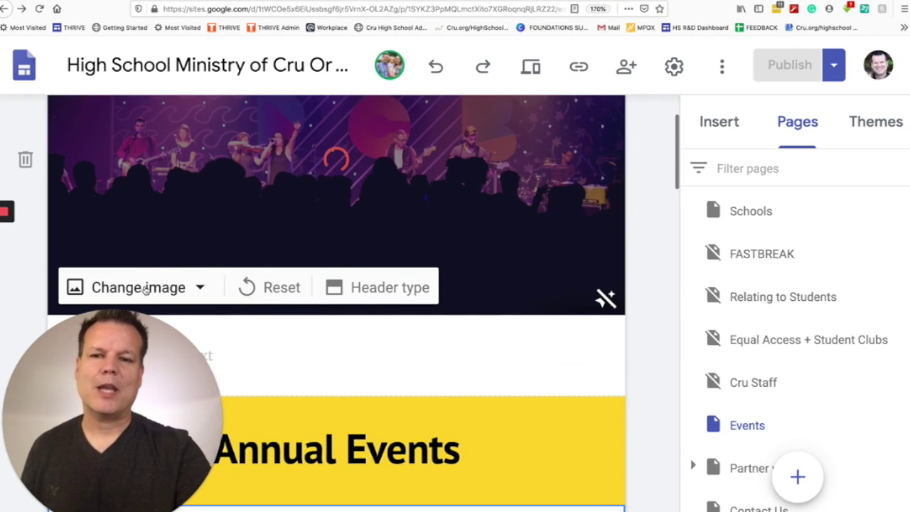
click(148, 286)
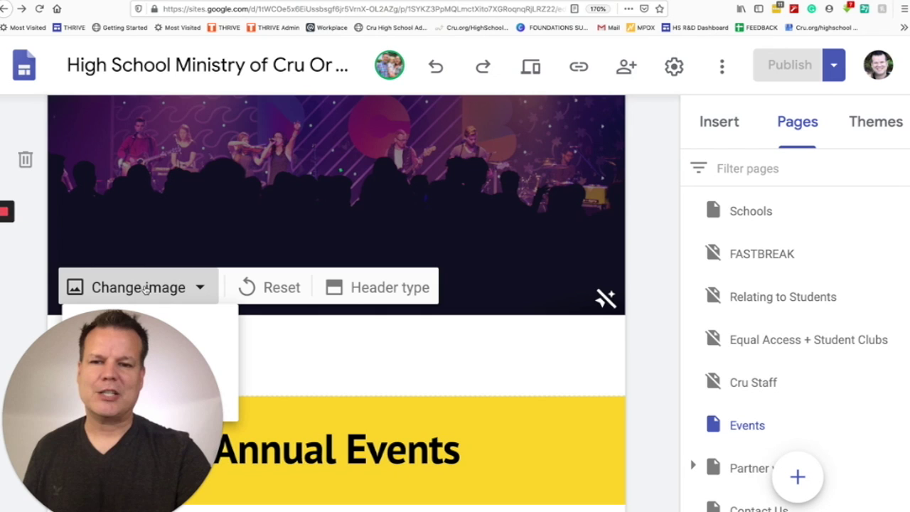
scroll(151, 288, down, 3)
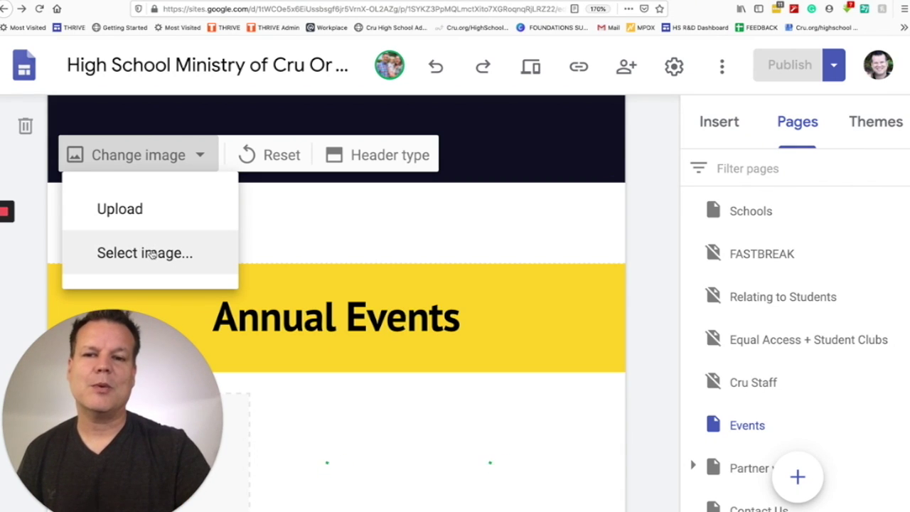
click(151, 253)
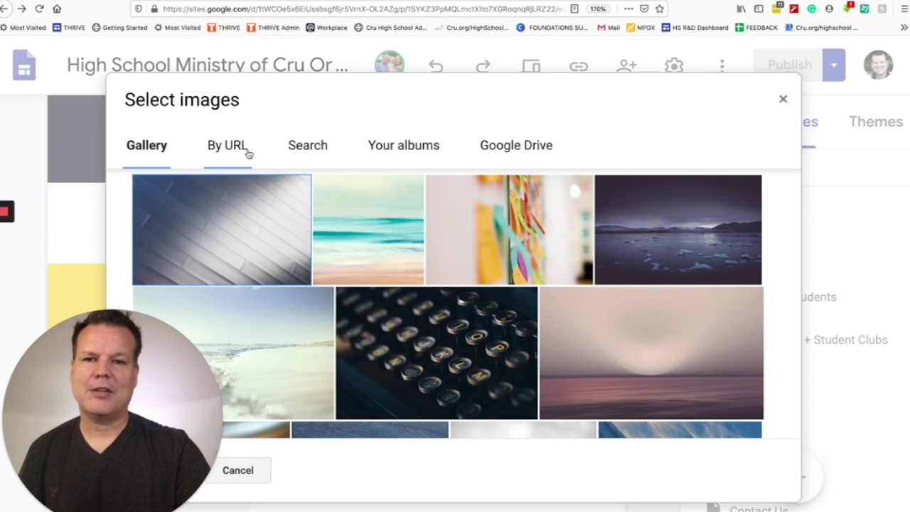
click(512, 145)
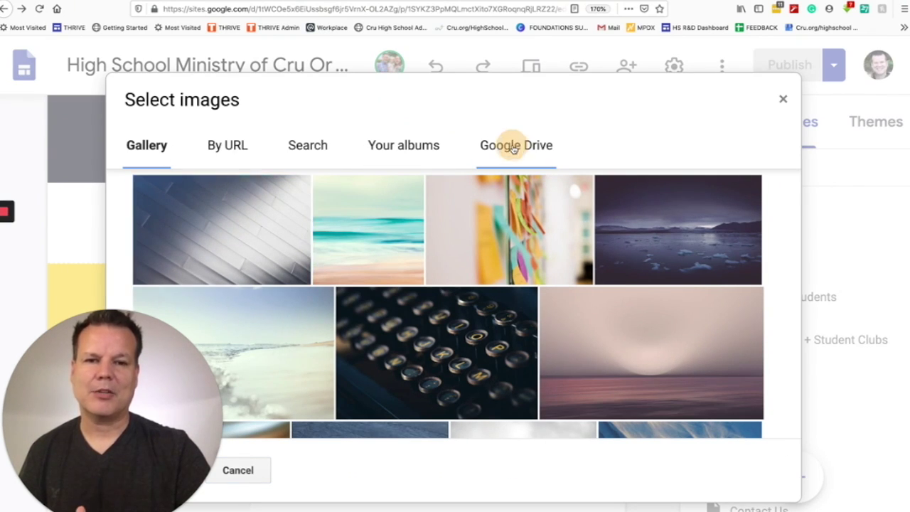
scroll(348, 238, down, 1)
double_click(360, 260)
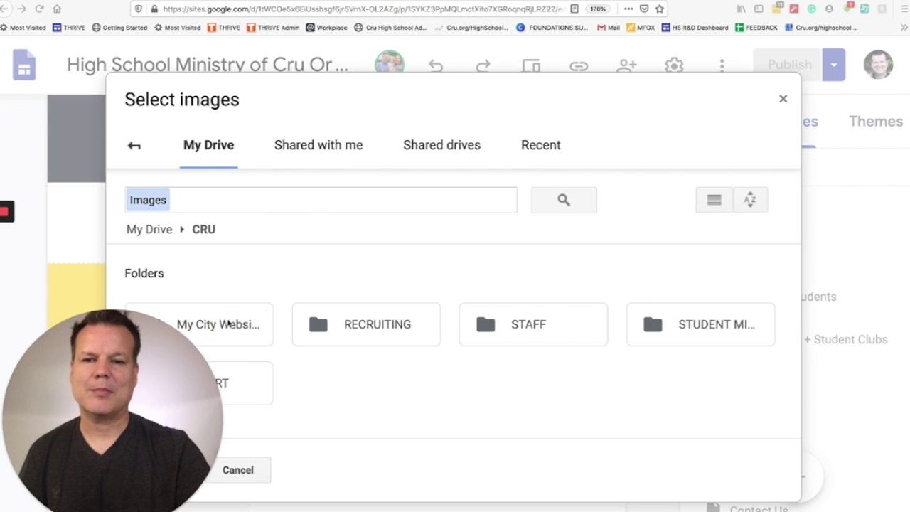
click(228, 325)
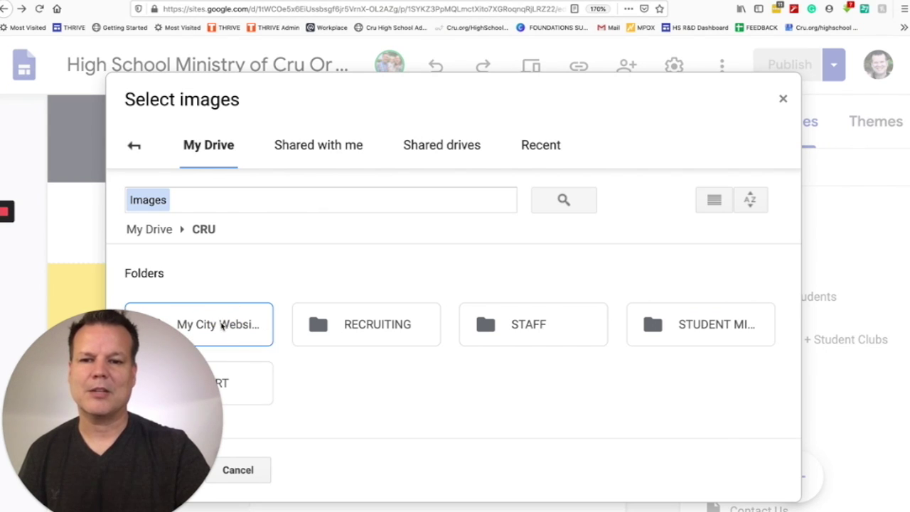
double_click(229, 324)
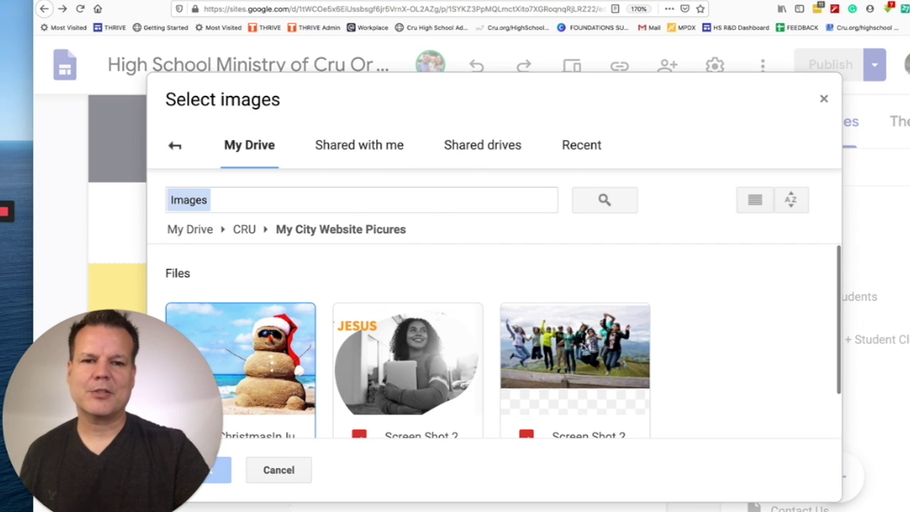
double_click(295, 341)
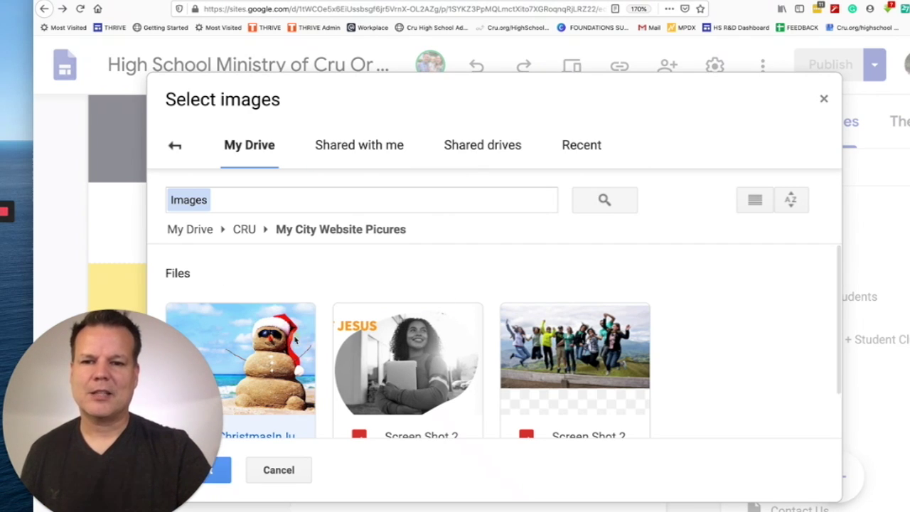
scroll(437, 204, up, 3)
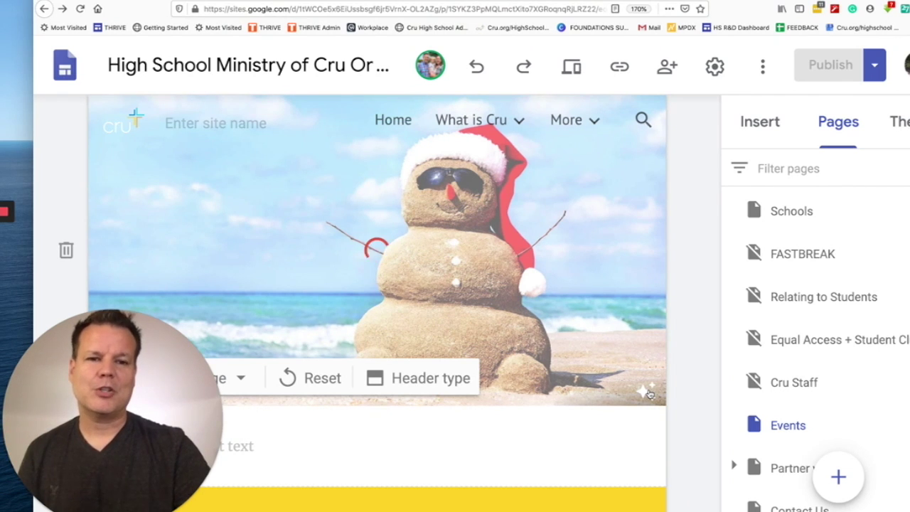
click(646, 391)
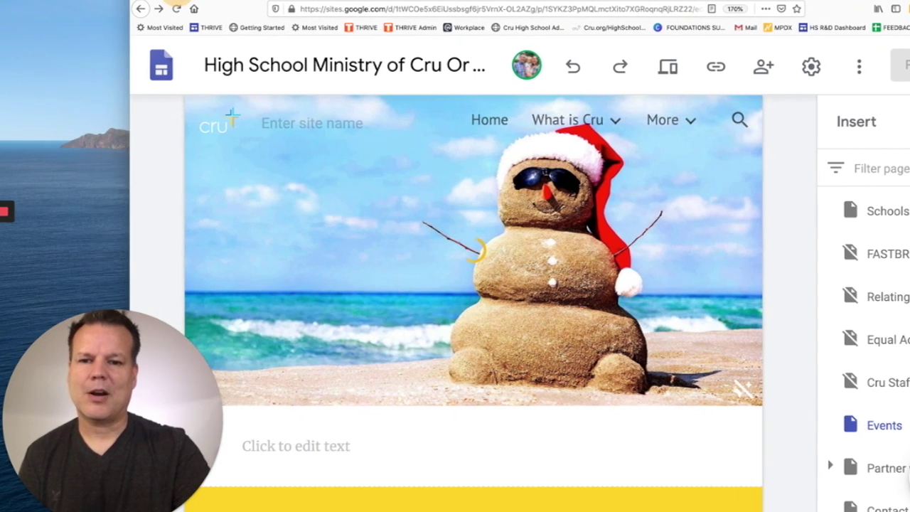
Step: Replace the Events header image with the jumping group photo from the My City Website Picures folder in Google Drive
mouse_move(159, 365)
click(270, 381)
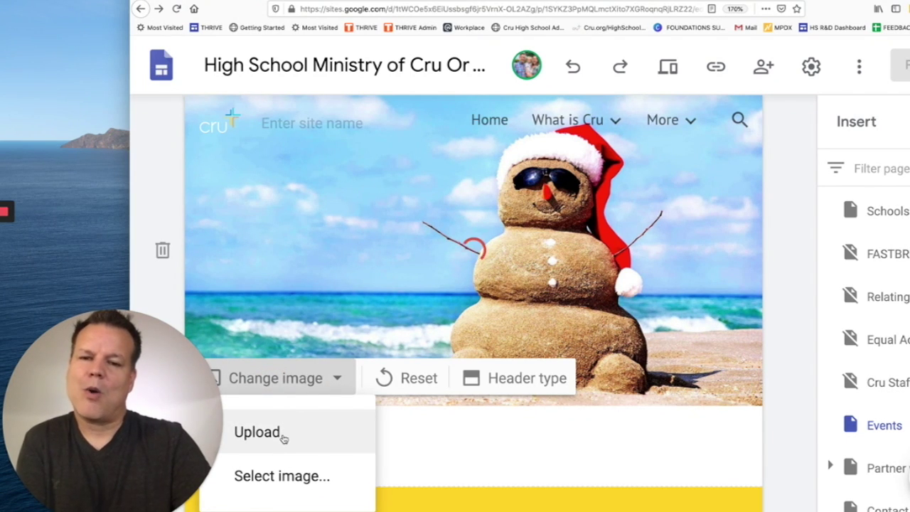
click(294, 473)
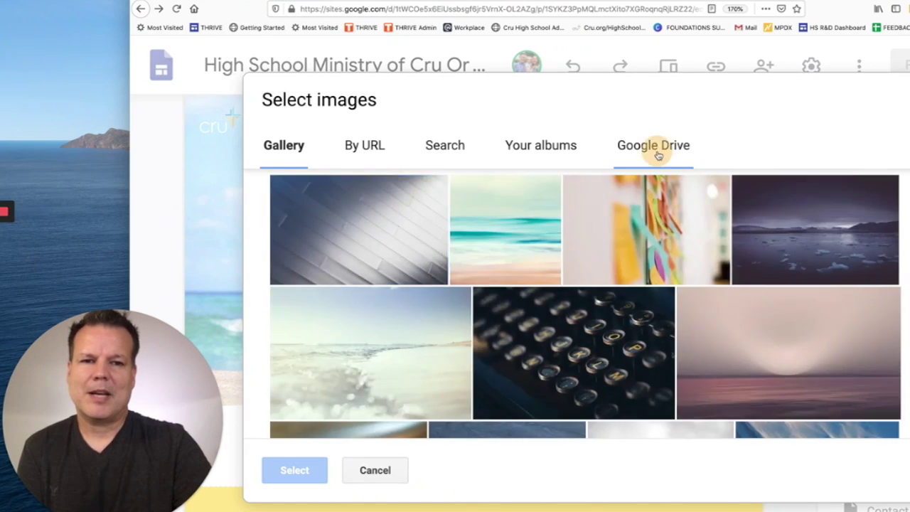
click(656, 149)
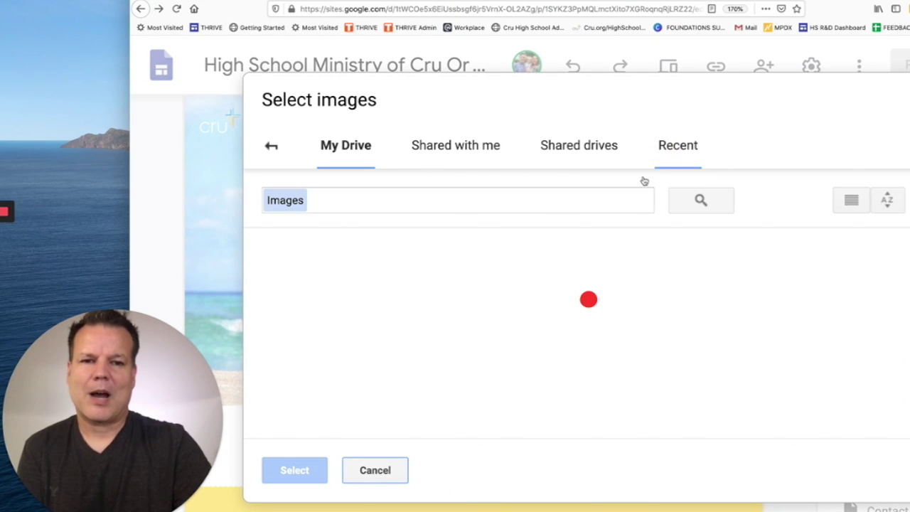
double_click(465, 312)
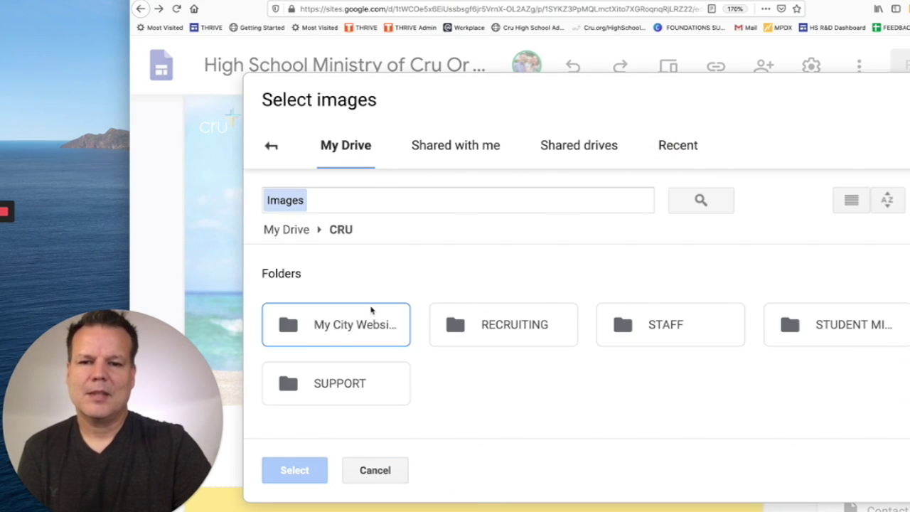
double_click(368, 307)
double_click(707, 327)
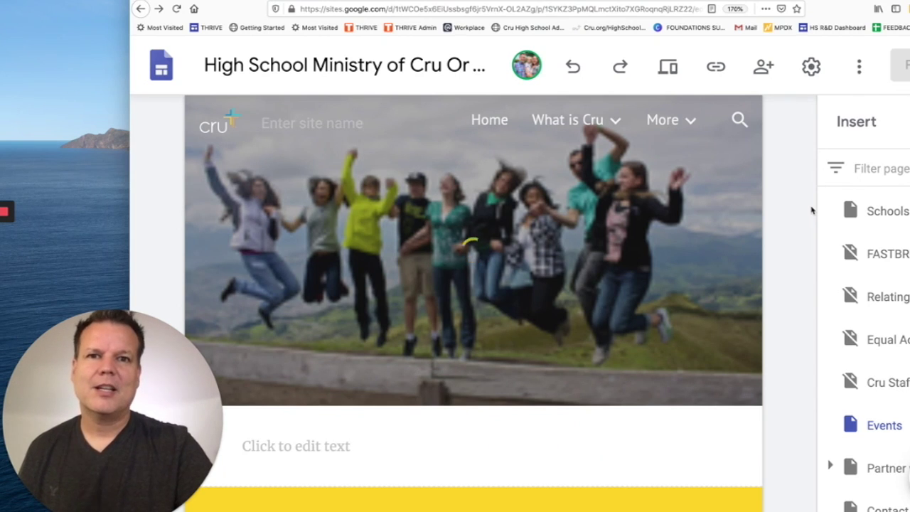
scroll(812, 211, down, 1)
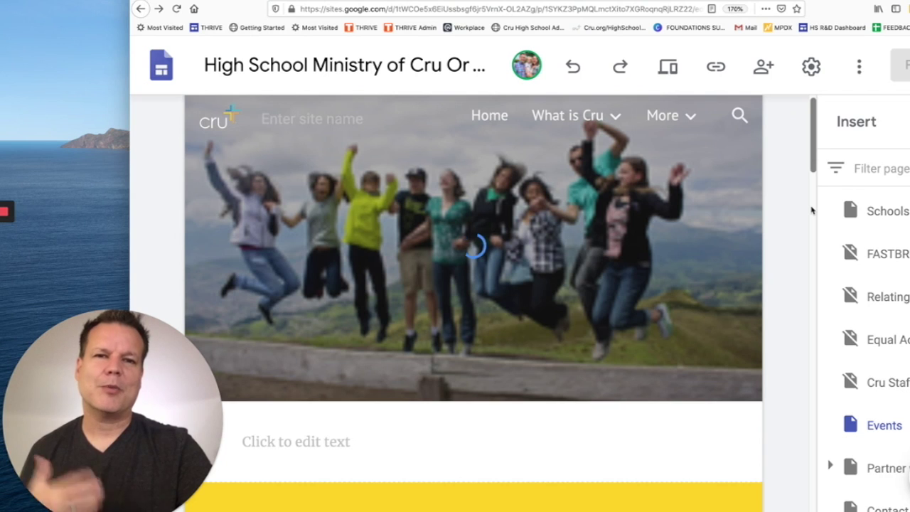
scroll(812, 210, down, 5)
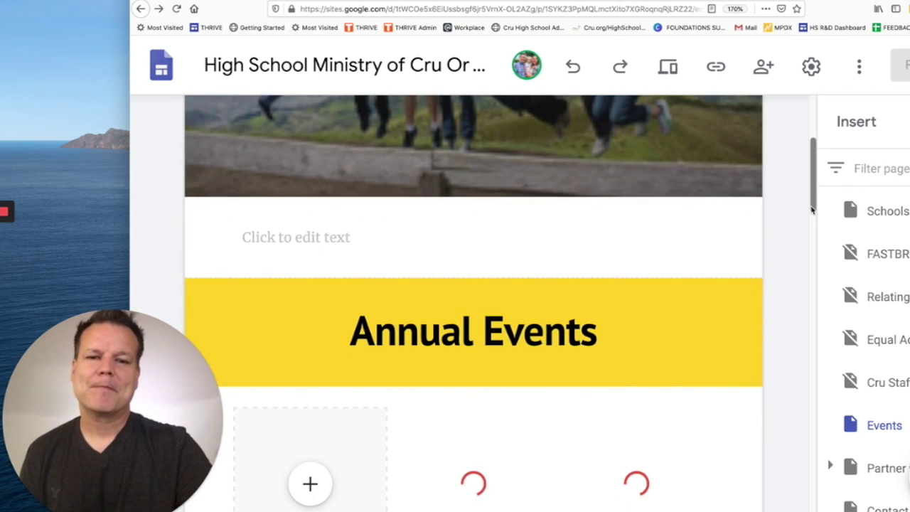
scroll(812, 210, up, 5)
mouse_move(609, 263)
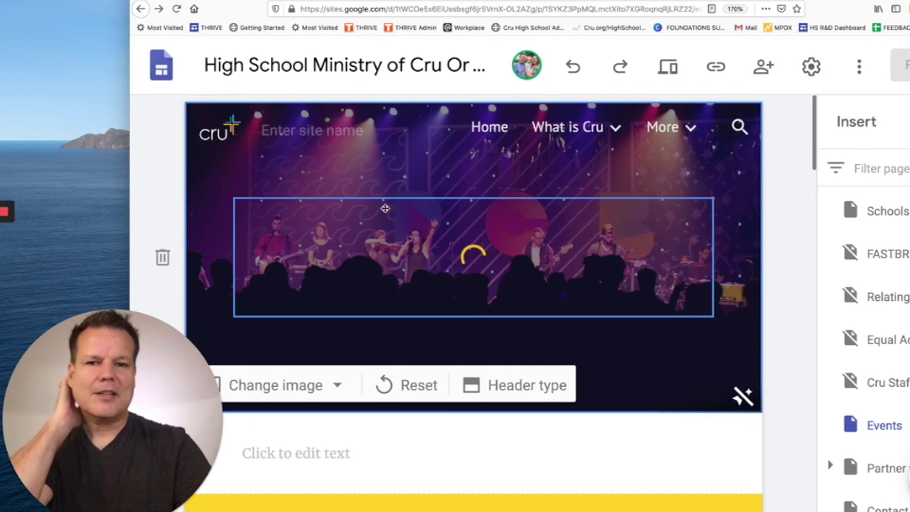
Step: Upload GROWTH square.jpg from the Desktop into the empty image placeholder above Vision Dinner in the Annual Events section
scroll(384, 205, down, 1)
scroll(384, 207, down, 5)
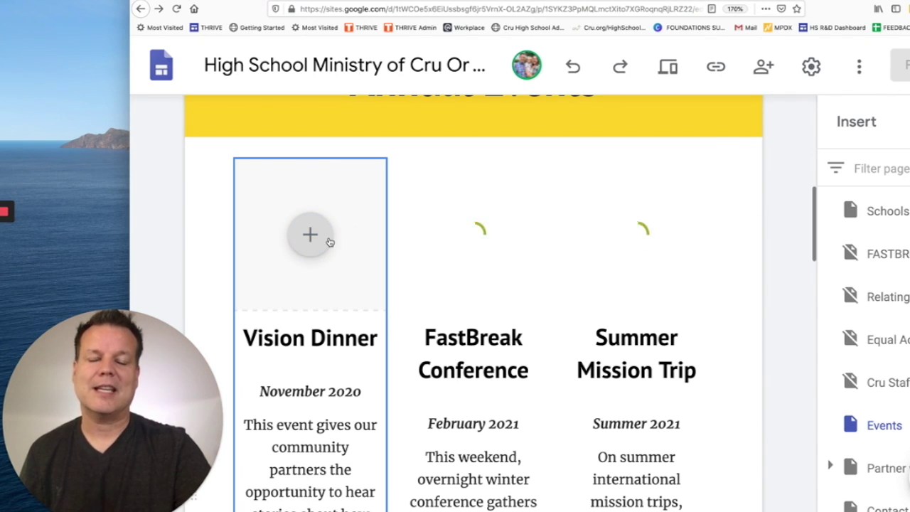
click(317, 241)
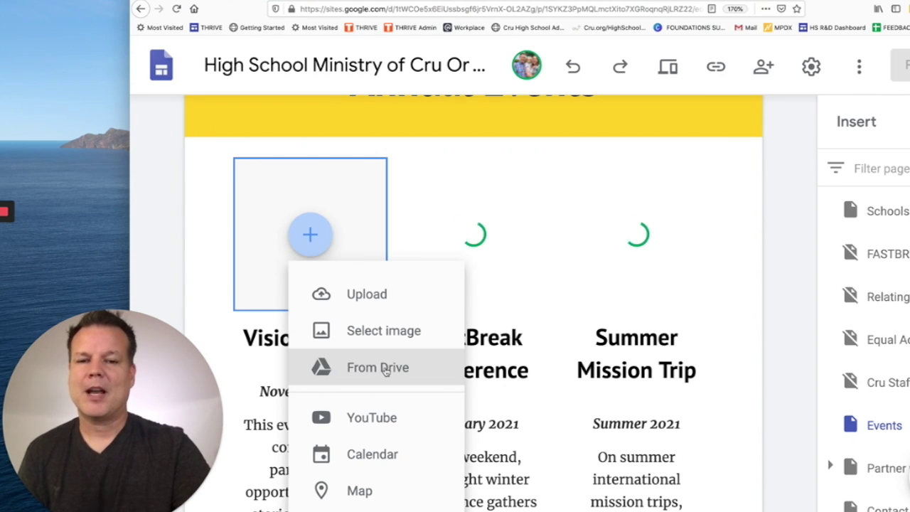
click(375, 296)
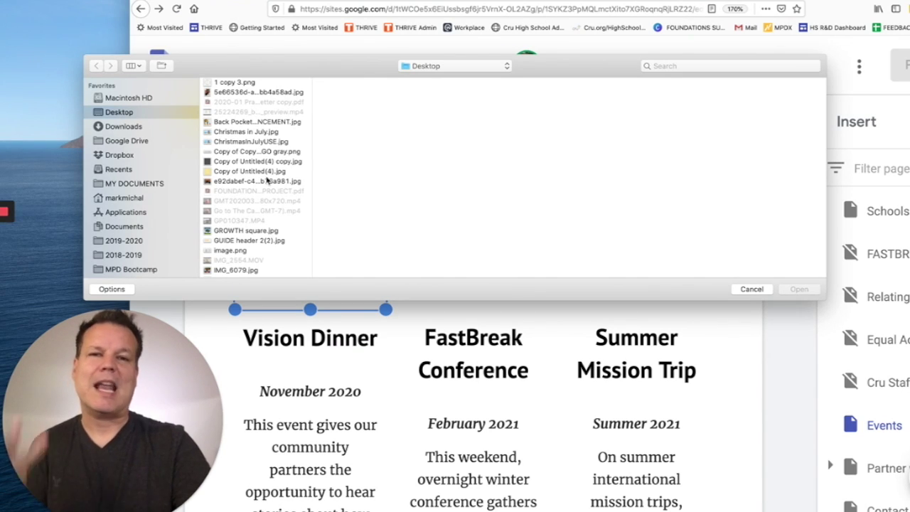
click(245, 231)
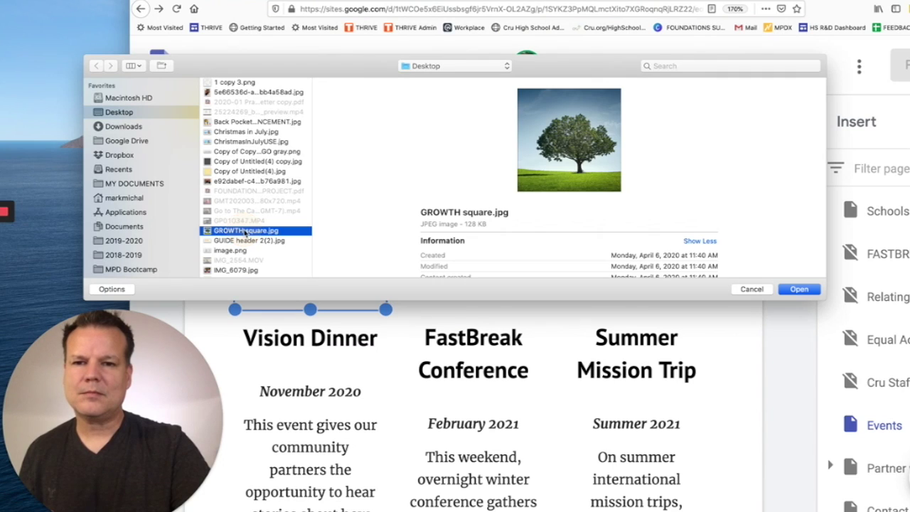
click(800, 289)
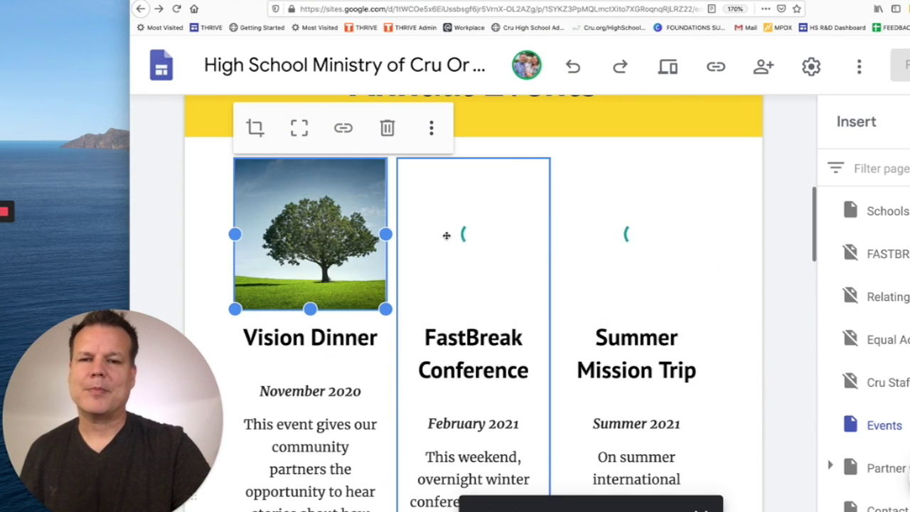
Step: Enlarge the tree picture above Vision Dinner within its crop frame to about half of the zoom range
double_click(332, 225)
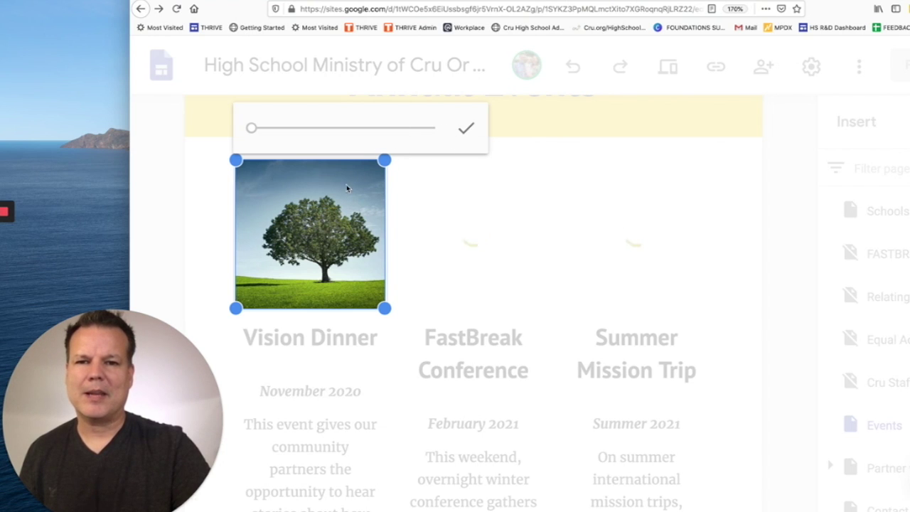
click(204, 229)
double_click(294, 221)
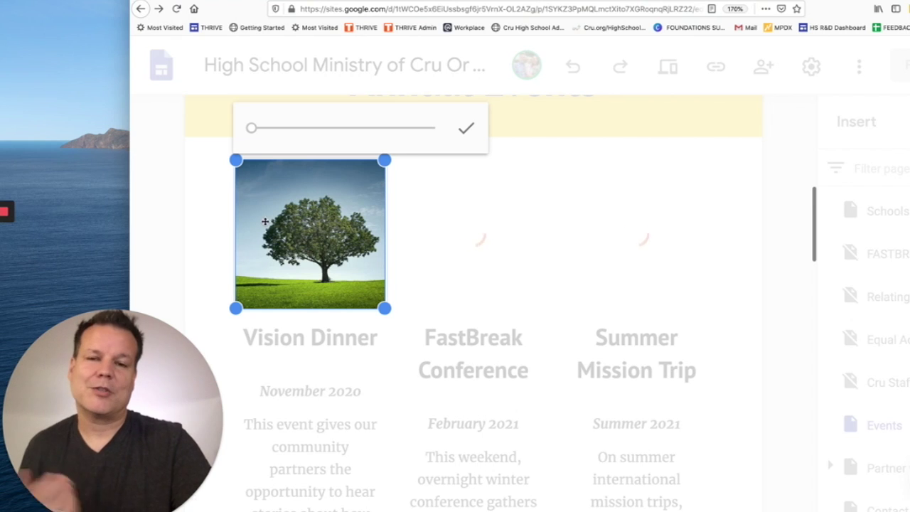
click(219, 214)
double_click(346, 193)
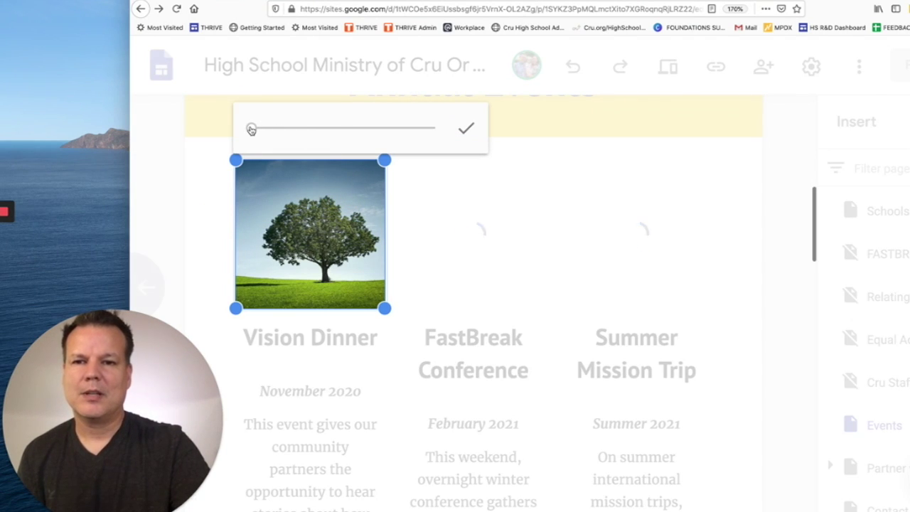
drag(251, 129, 344, 147)
click(736, 228)
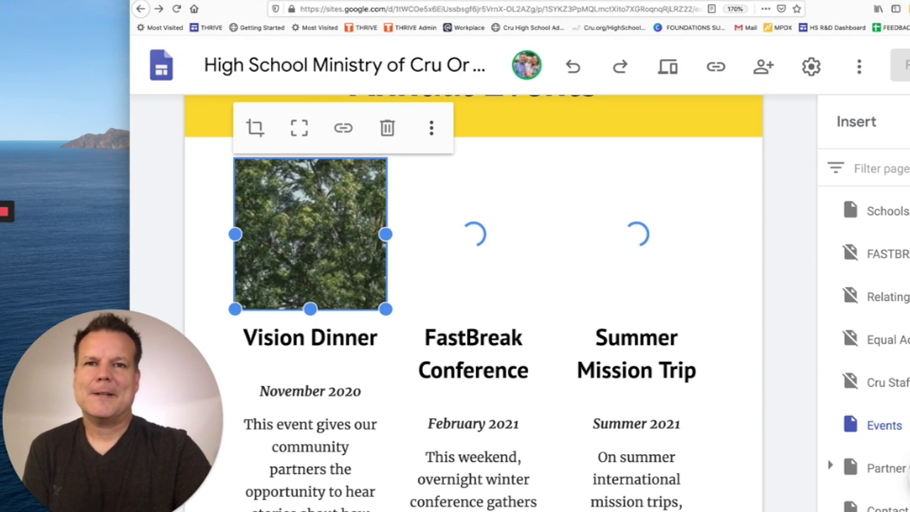
Step: Check the crop framing of the enlarged tree picture above Vision Dinner
scroll(331, 208, down, 1)
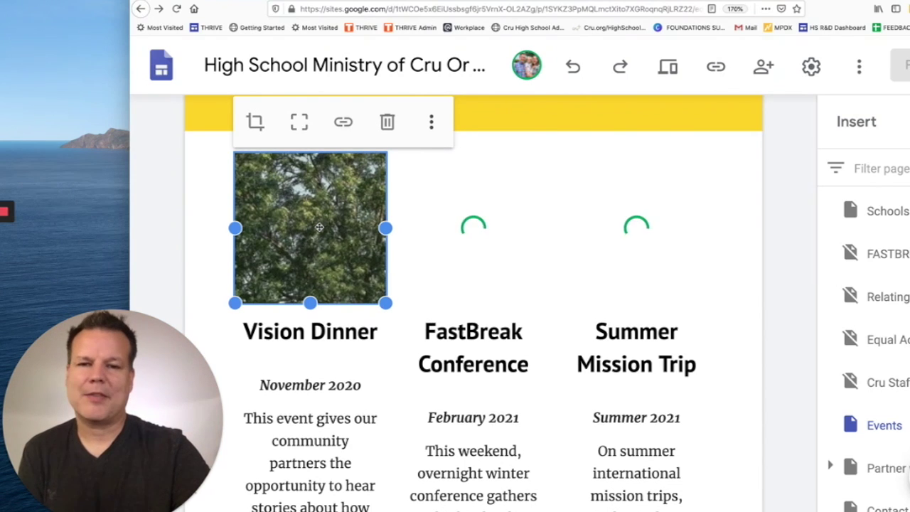
click(434, 224)
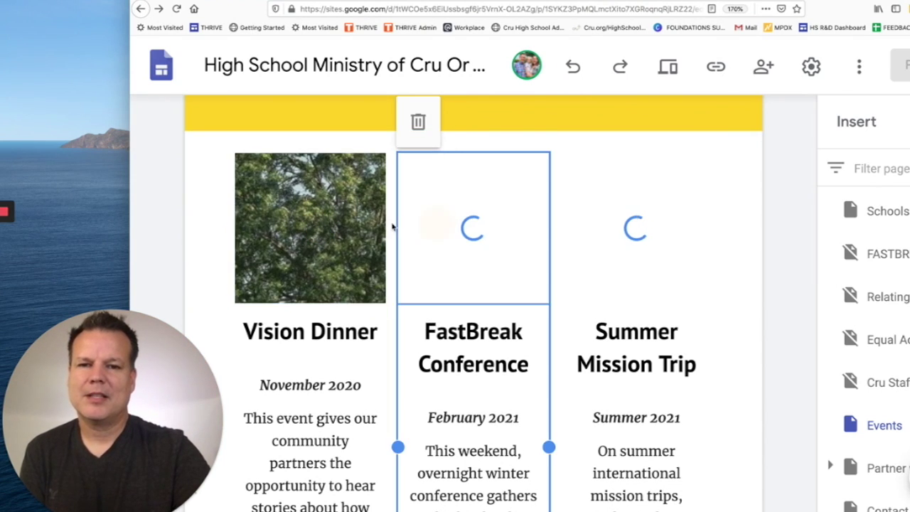
click(327, 215)
double_click(330, 209)
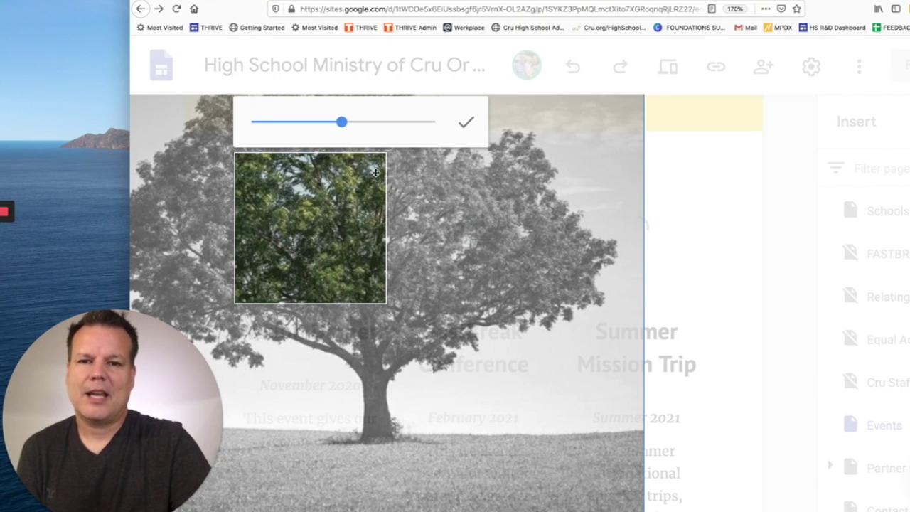
click(465, 123)
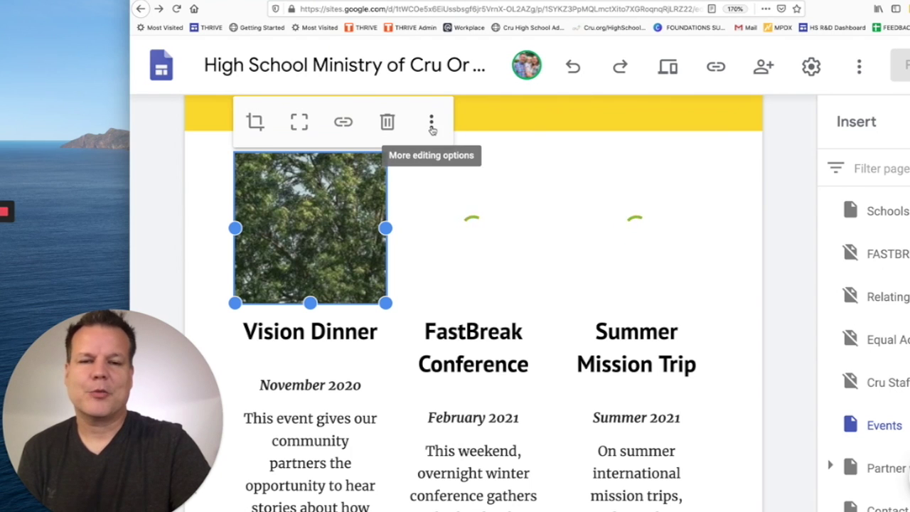
Step: Replace the tree picture above Vision Dinner with the JESUS woman image from Google Drive folder CRU > My City Website Picures
click(431, 125)
mouse_move(433, 133)
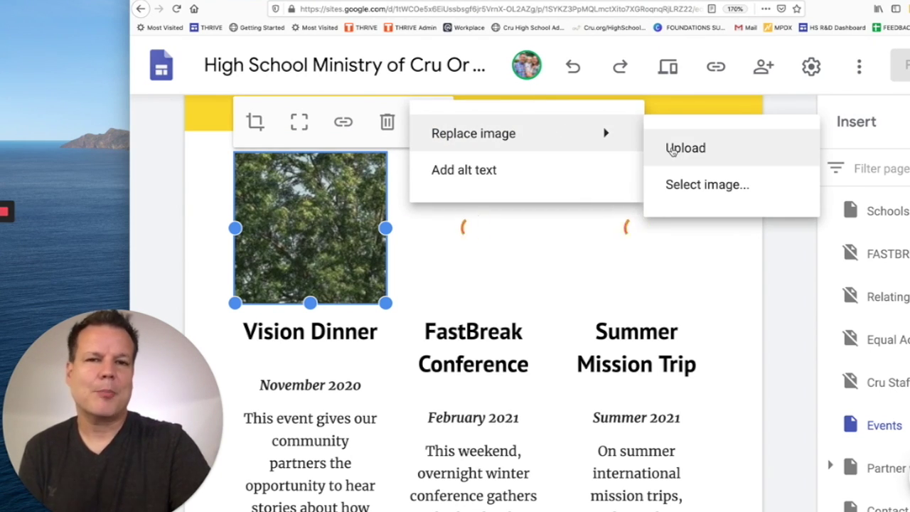
click(702, 187)
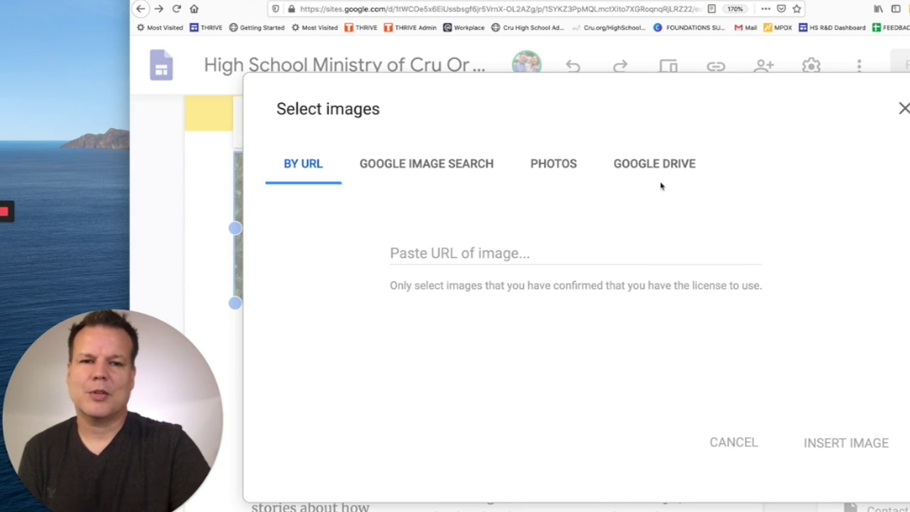
click(660, 160)
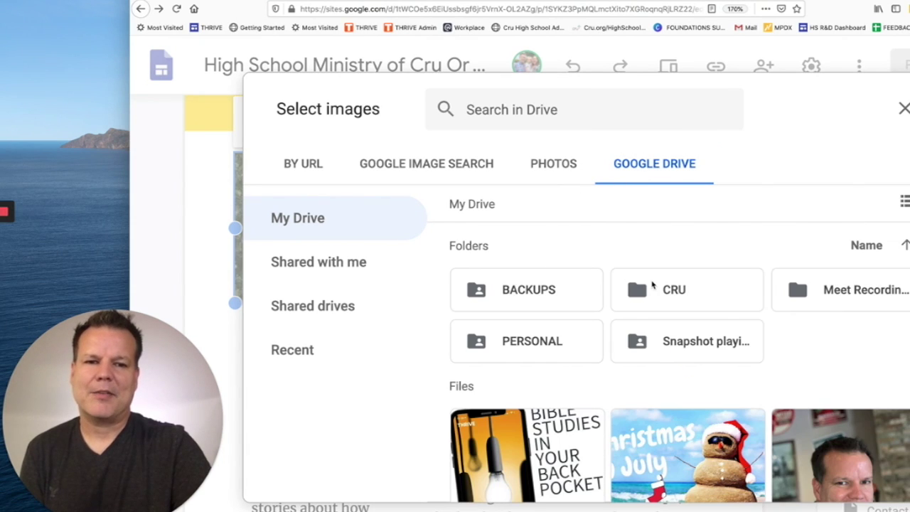
double_click(650, 287)
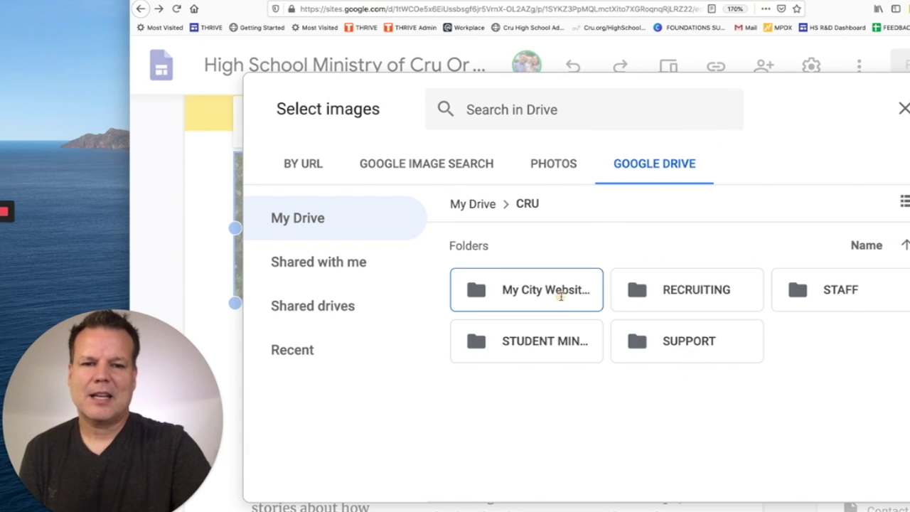
double_click(561, 298)
click(691, 315)
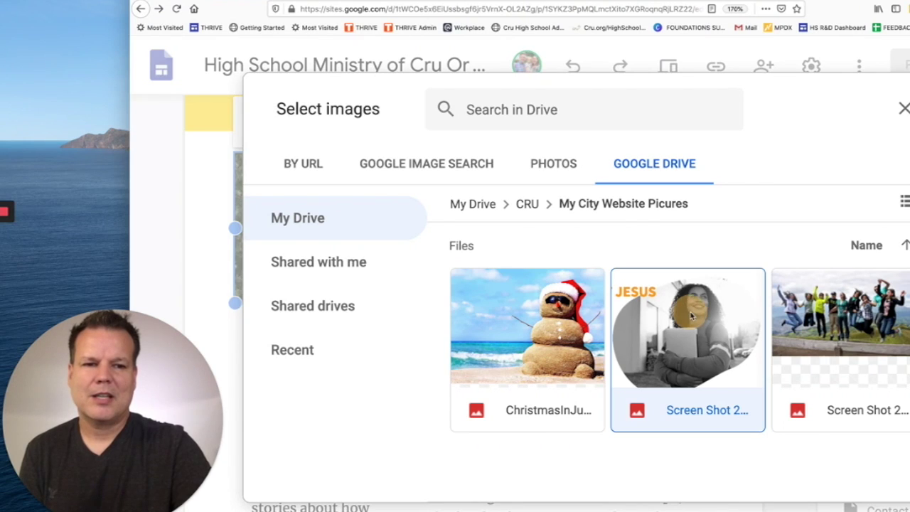
double_click(692, 316)
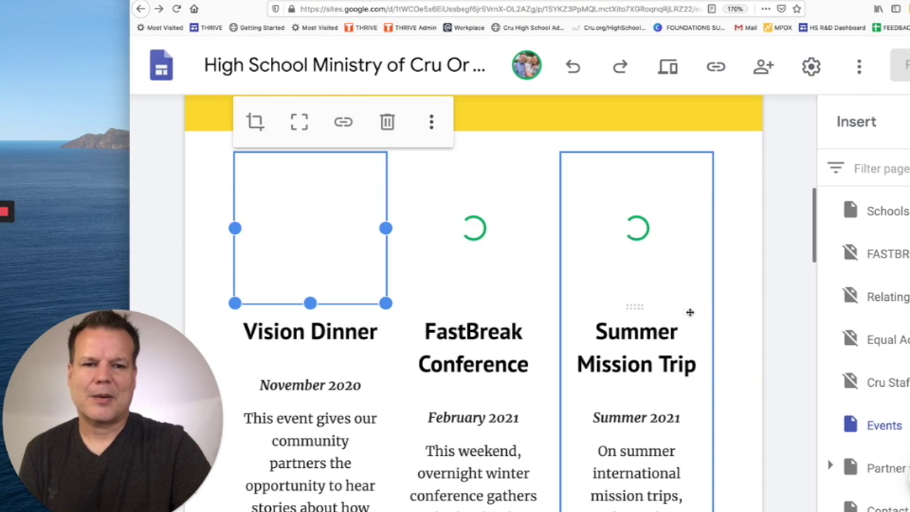
click(197, 224)
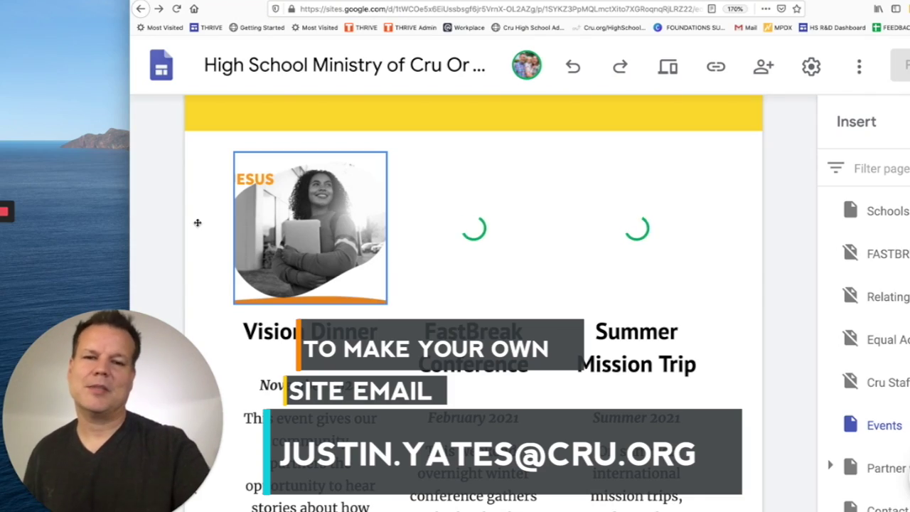
scroll(197, 223, down, 8)
scroll(197, 223, up, 6)
scroll(197, 223, down, 1)
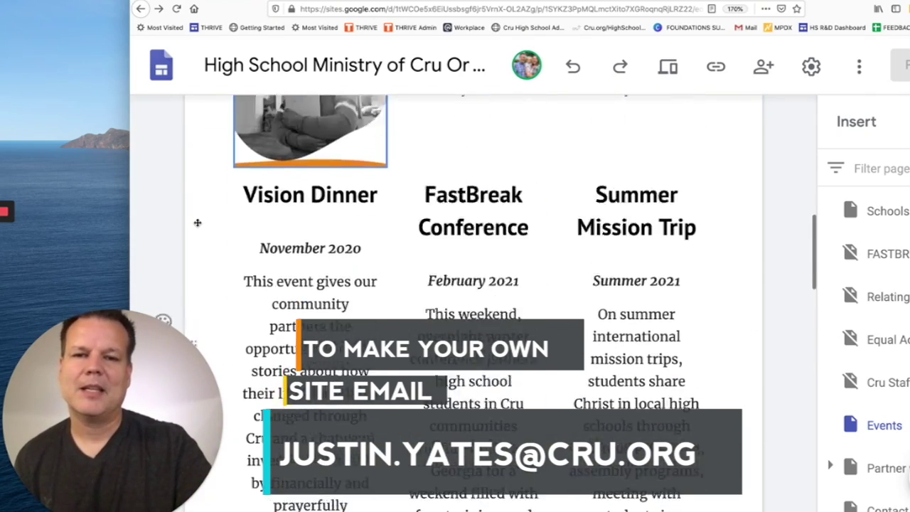
scroll(197, 223, up, 5)
scroll(197, 165, down, 2)
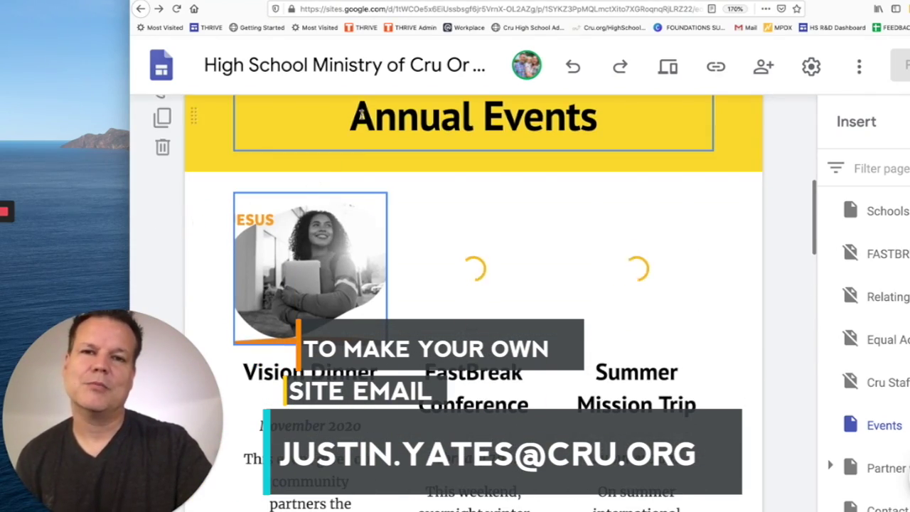